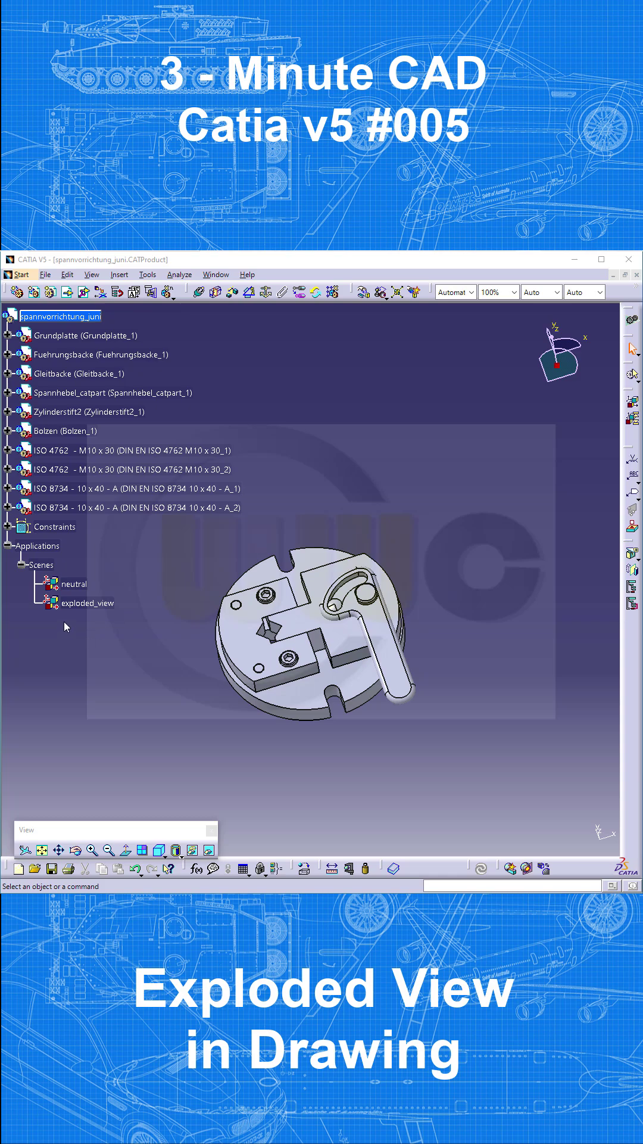
Open the exploded_view scene to preview the separated parts, then exit back to the assembly
click(90, 603)
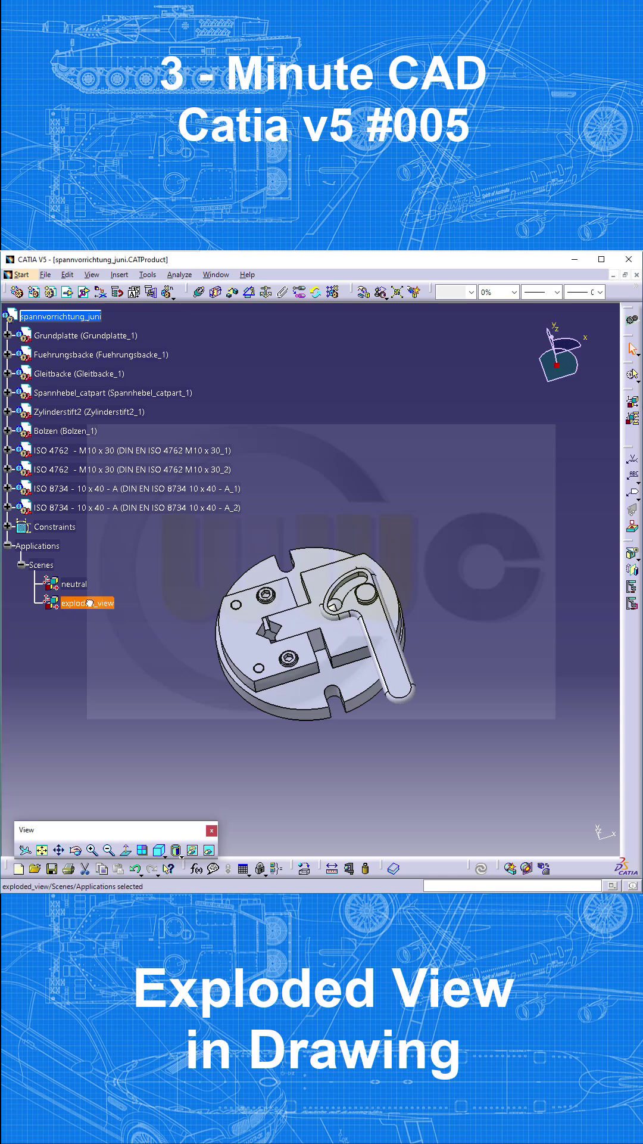
double_click(90, 603)
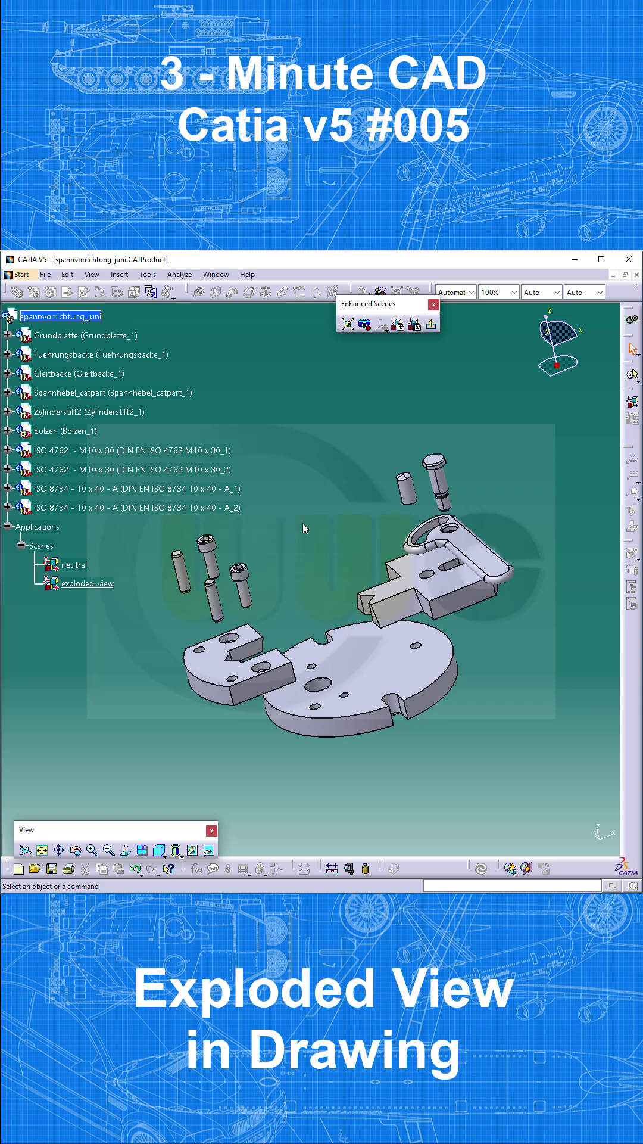
click(432, 324)
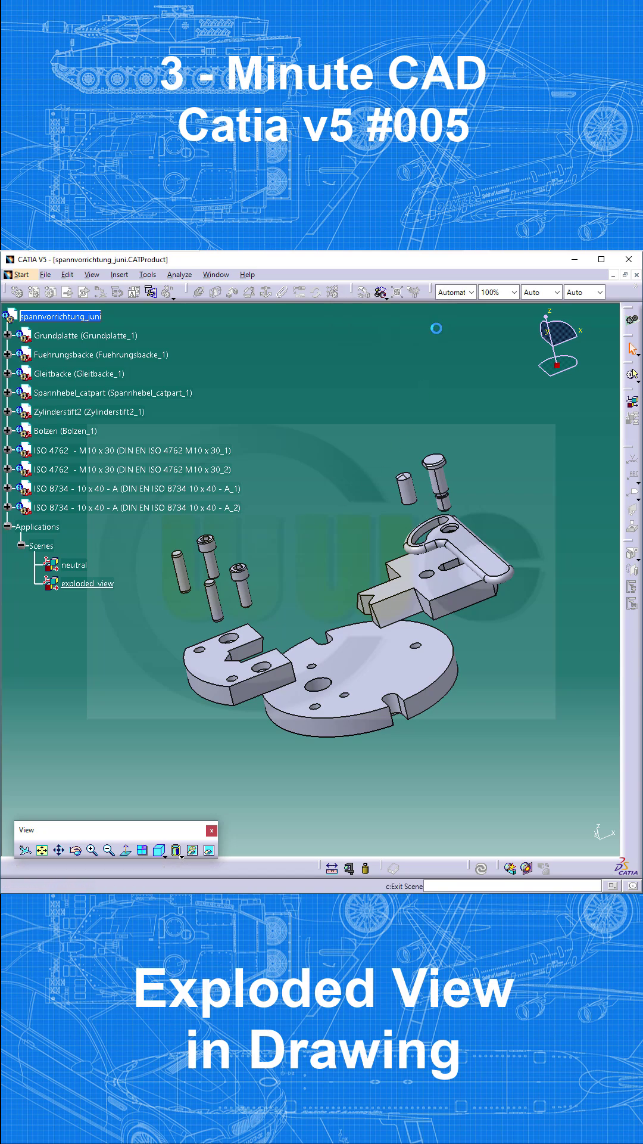
Start an isometric view on Drawing1, then return to the spannvorrichtung_juni assembly window
click(219, 276)
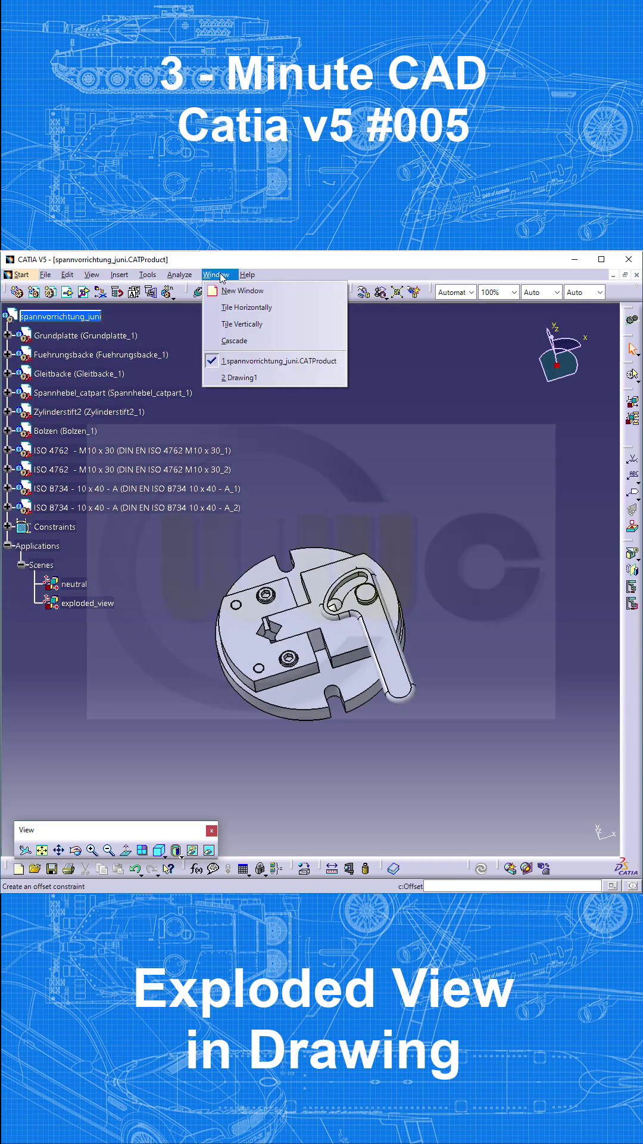
click(239, 377)
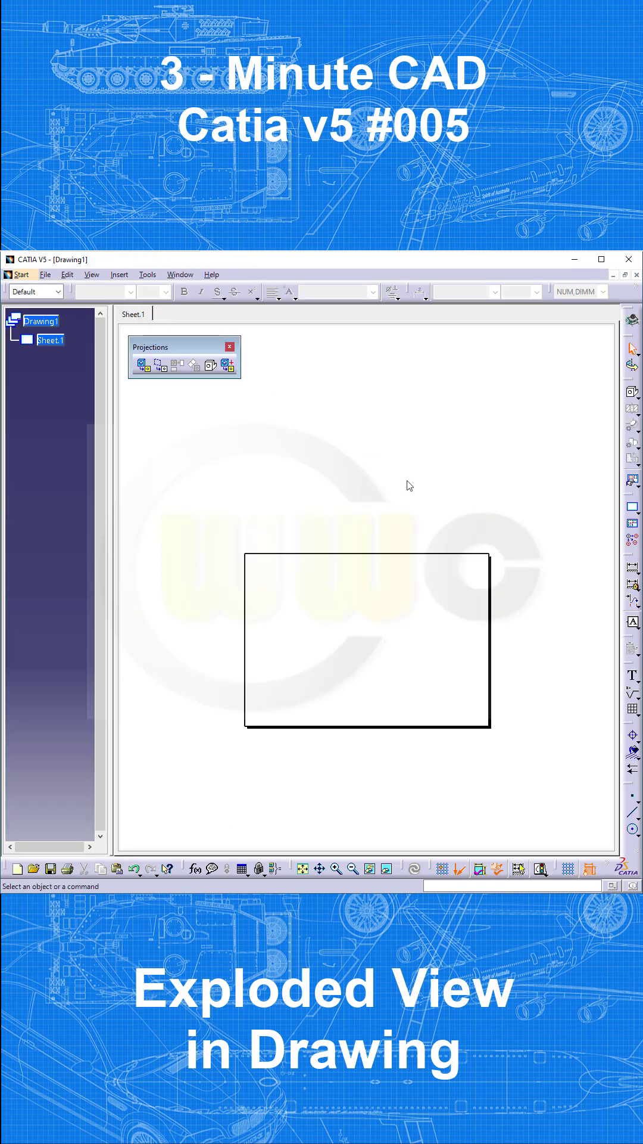
scroll(377, 778, up, 1)
scroll(382, 777, down, 2)
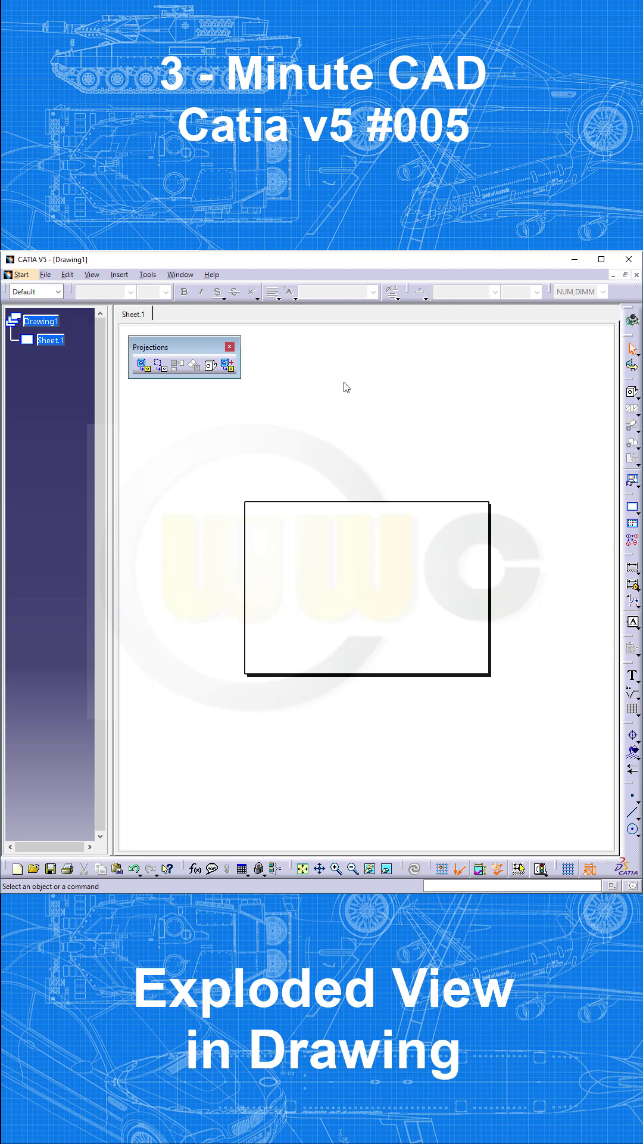
click(212, 368)
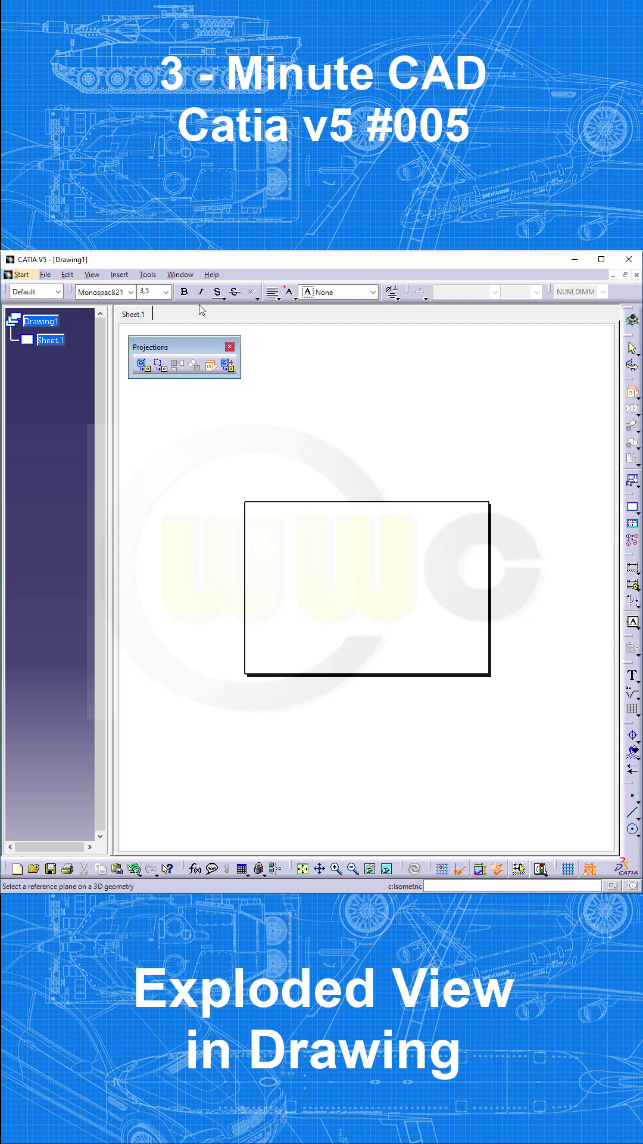
click(181, 275)
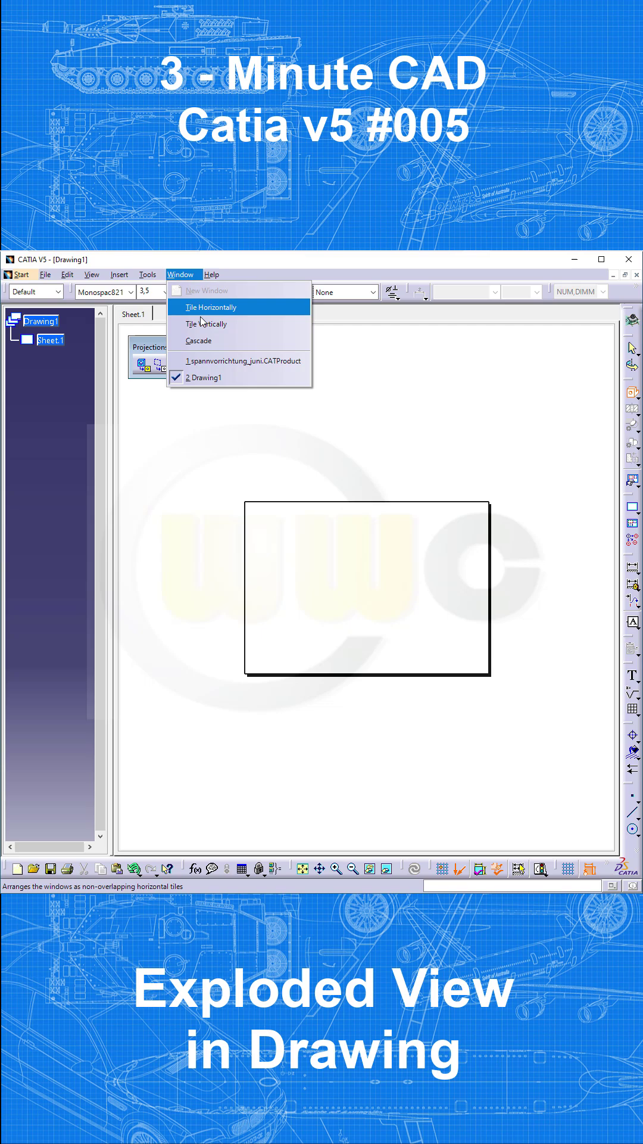
click(229, 363)
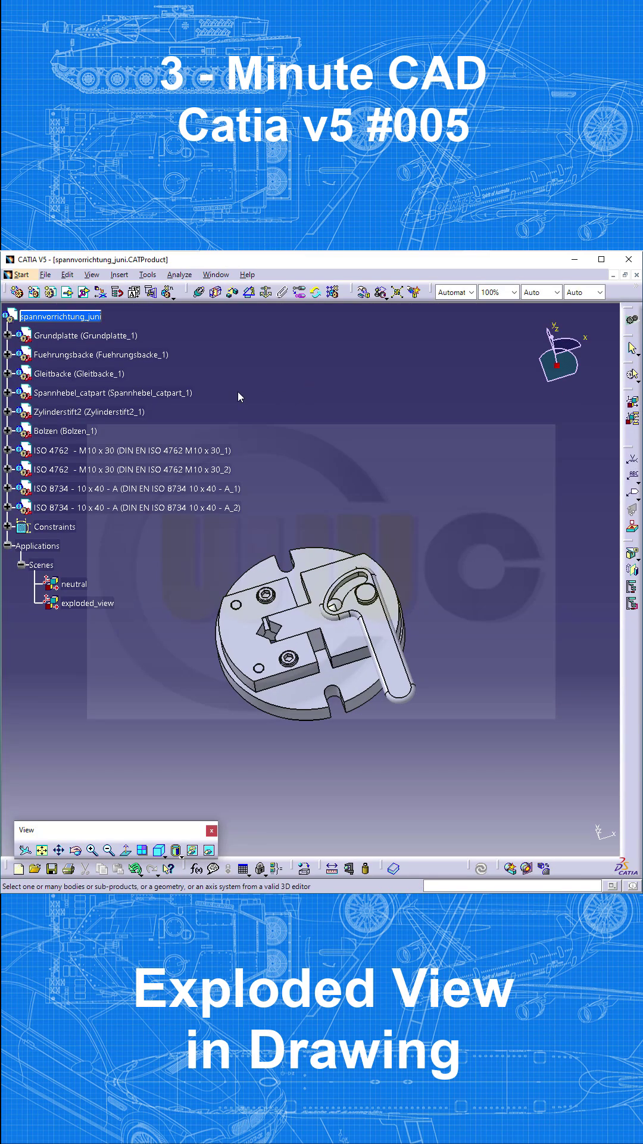
Project the exploded_view scene's geometry as an isometric view placed on Sheet.1
click(85, 319)
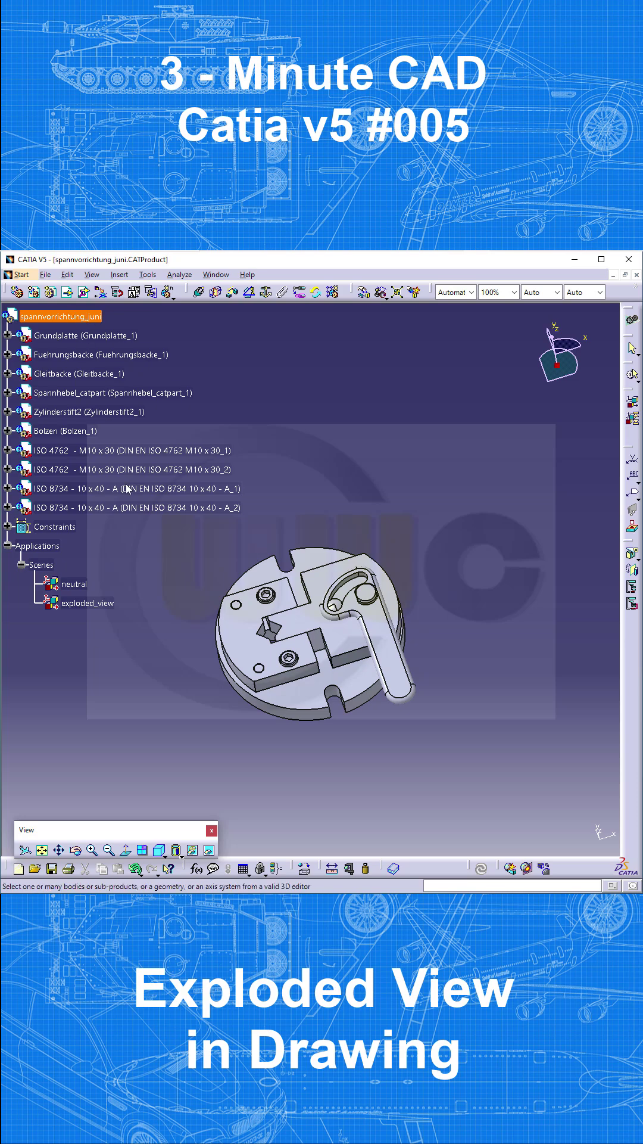
click(83, 606)
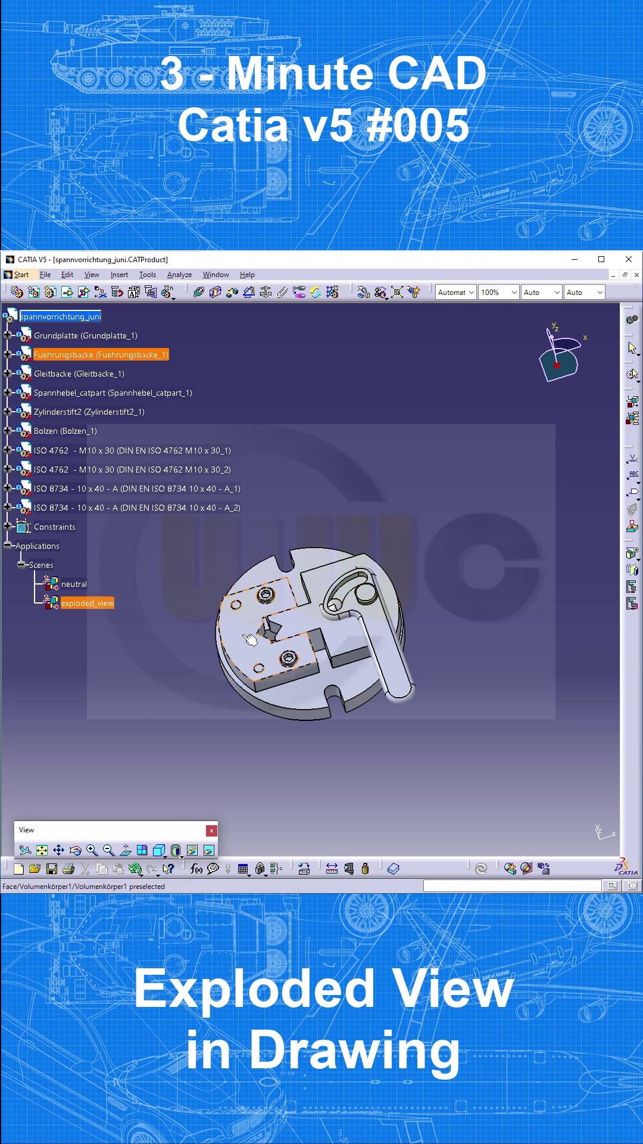
click(251, 638)
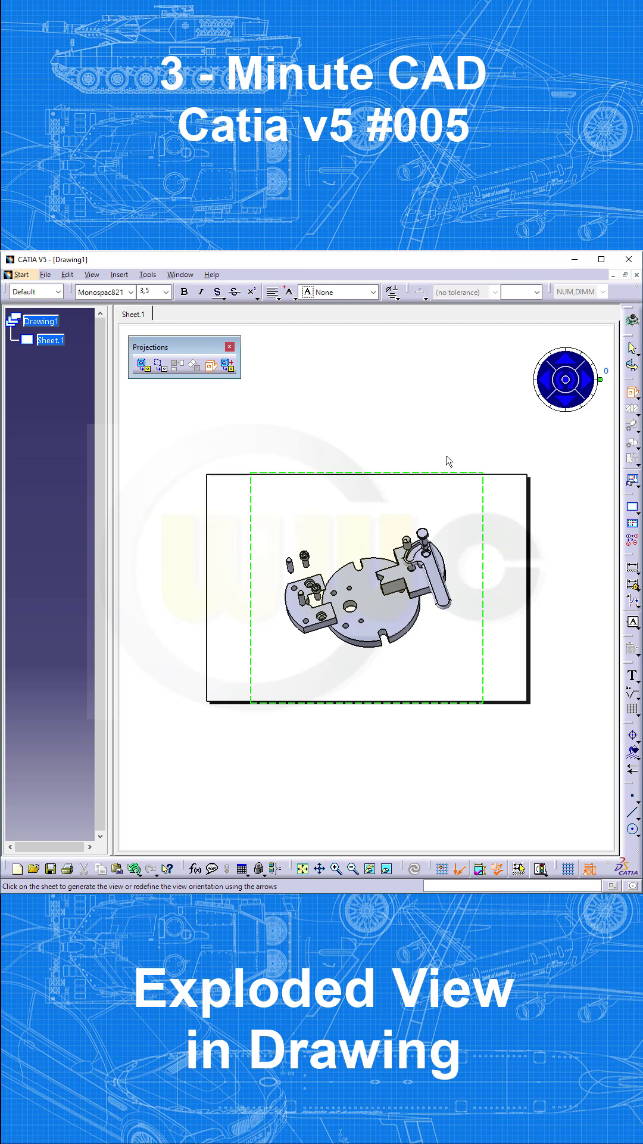
click(434, 435)
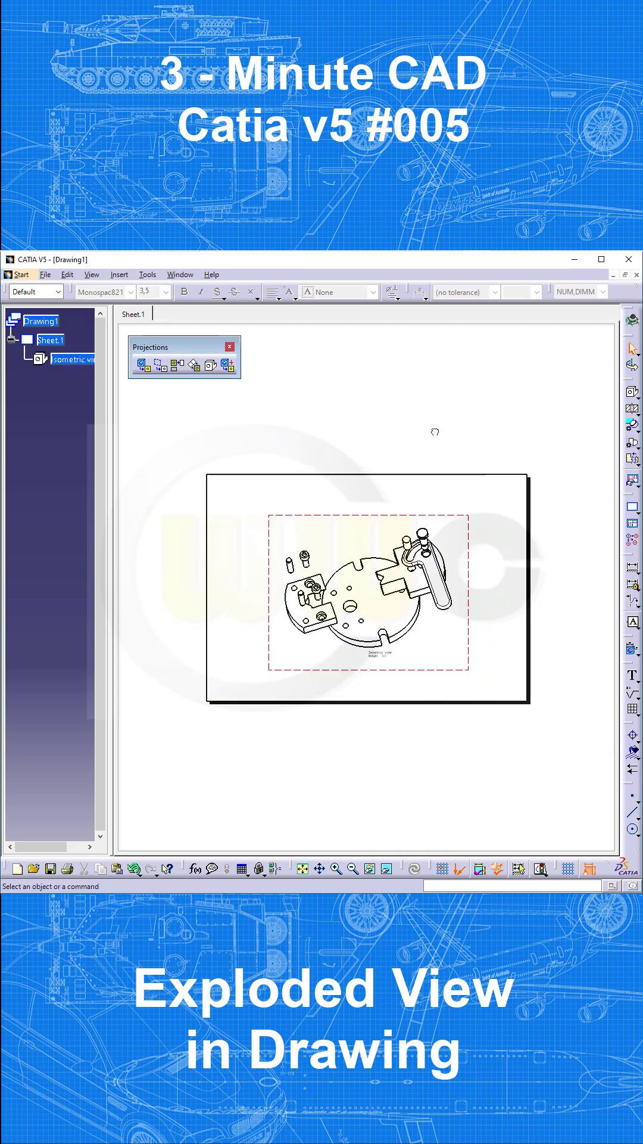